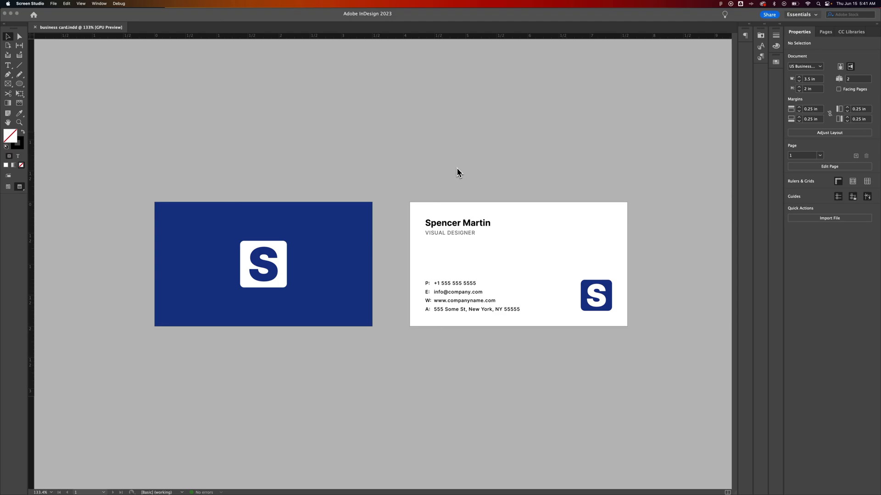
- Bring the InDesign business card document forward and open the Object menu
left_click(457, 169)
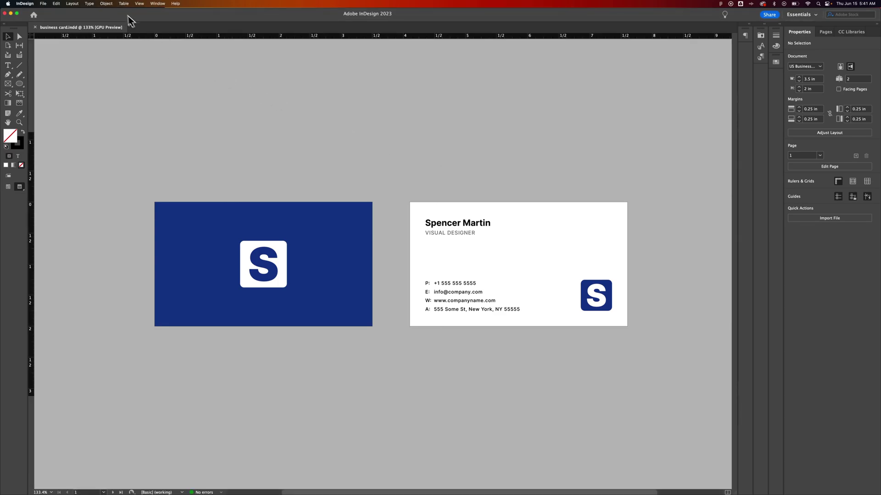
left_click(106, 4)
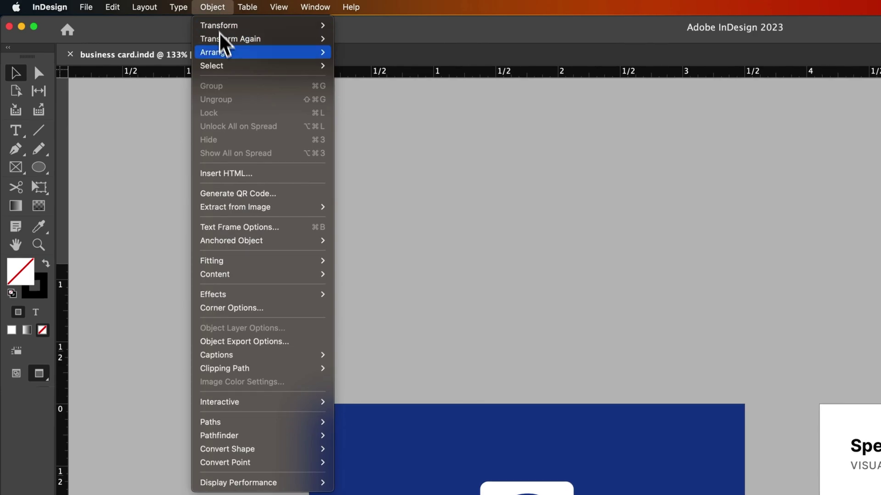
- Open Generate QR Code and review its Color settings before going back to Content
left_click(245, 196)
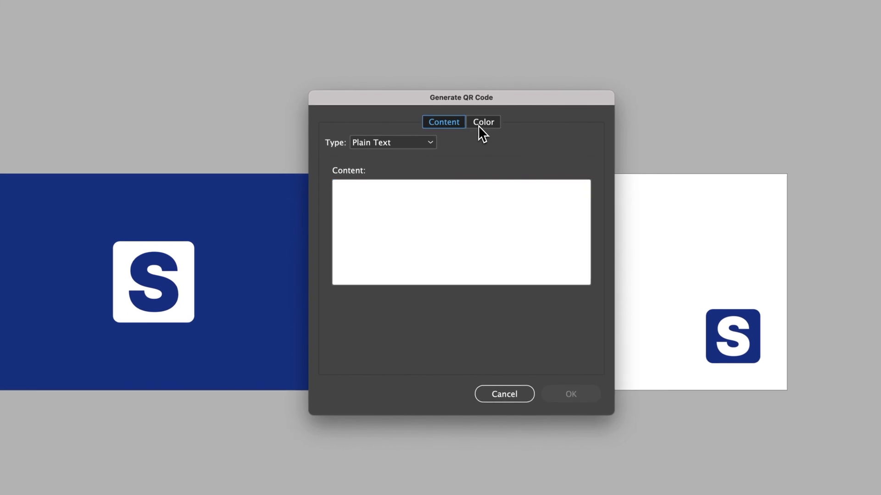
left_click(450, 173)
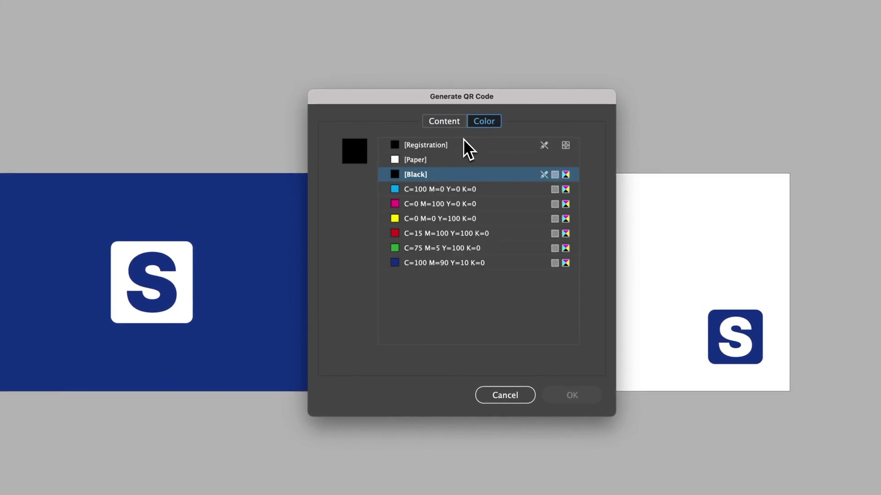
left_click(447, 121)
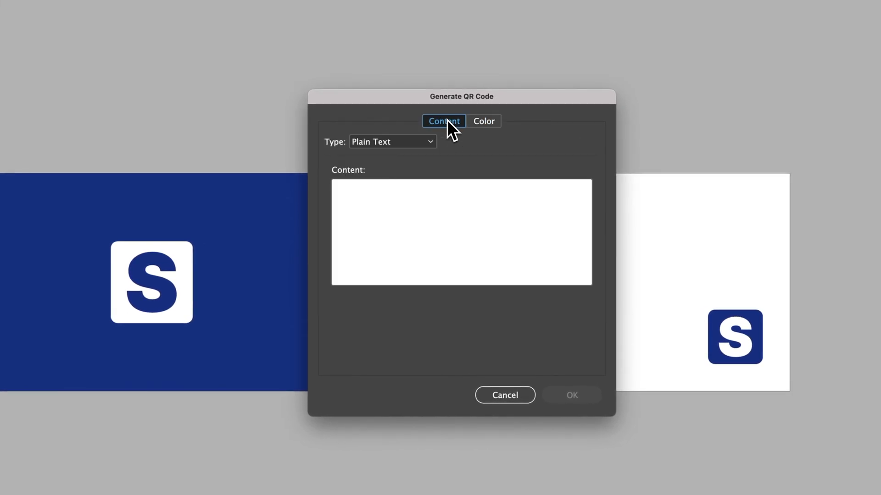
- Try the Web Hyperlink, Text Message and Email code types, then settle on Business Card
left_click(411, 142)
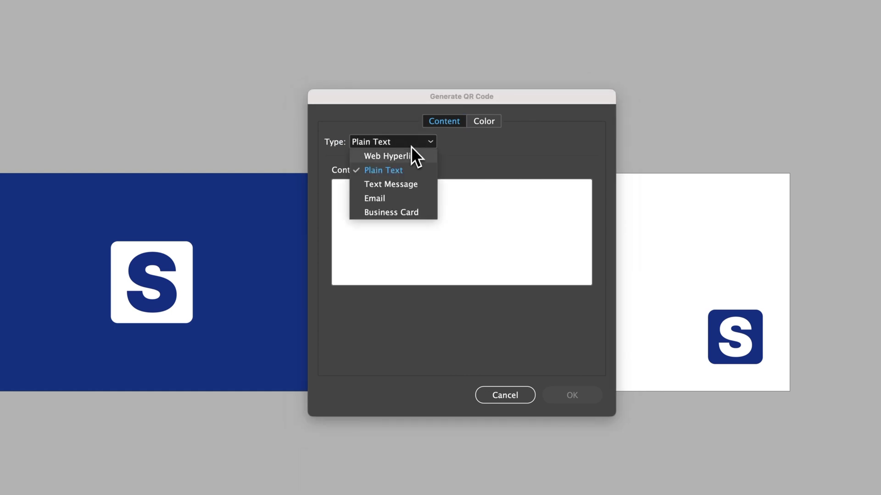
left_click(405, 158)
left_click(407, 145)
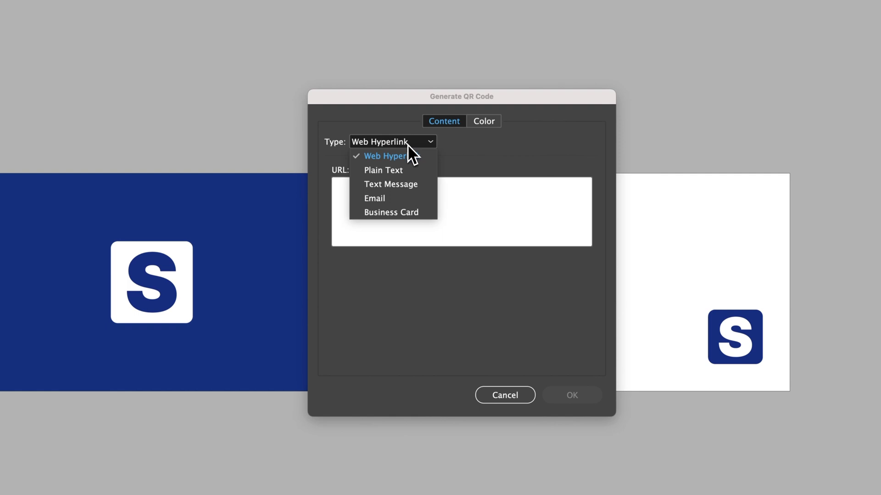
left_click(400, 181)
left_click(401, 141)
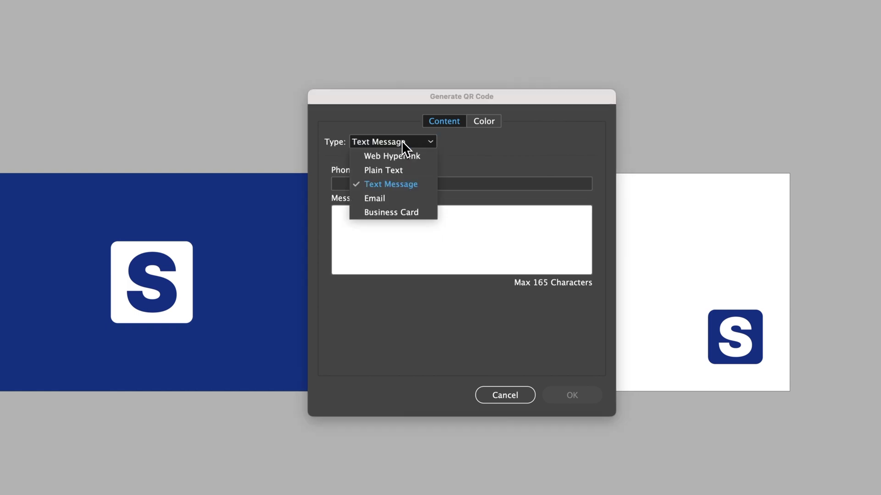
left_click(384, 197)
left_click(394, 143)
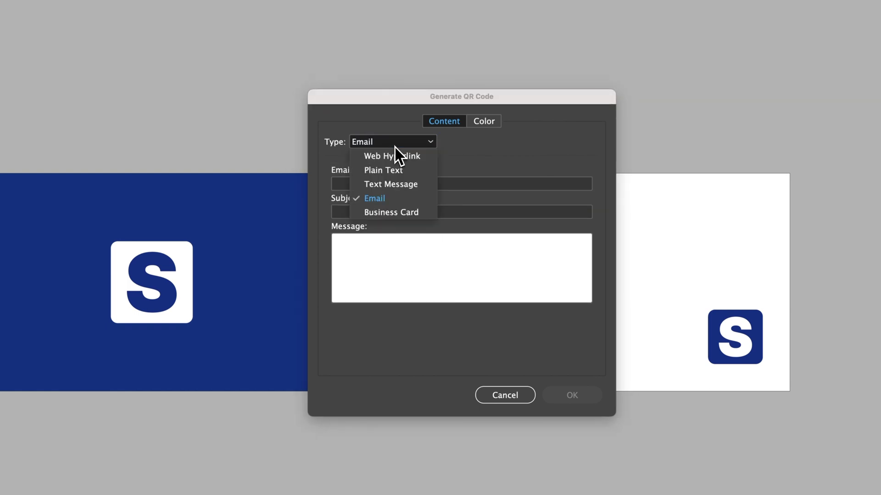
left_click(379, 212)
left_click(385, 186)
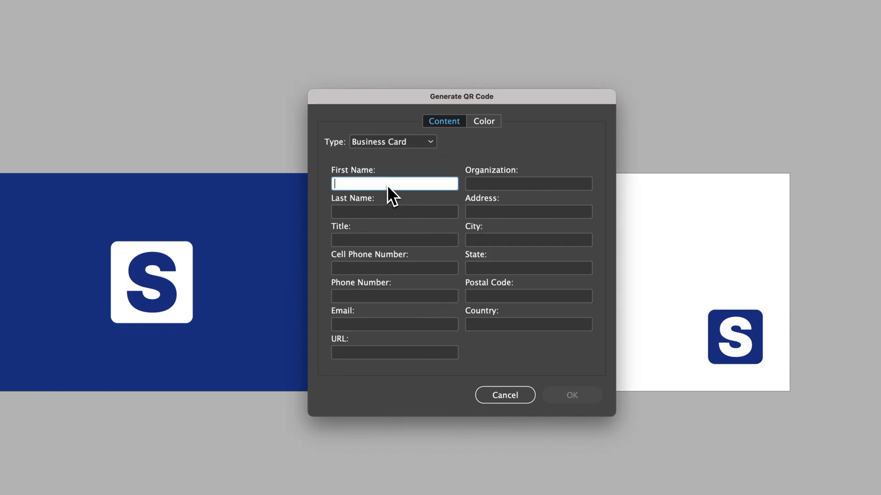
type("Spencer")
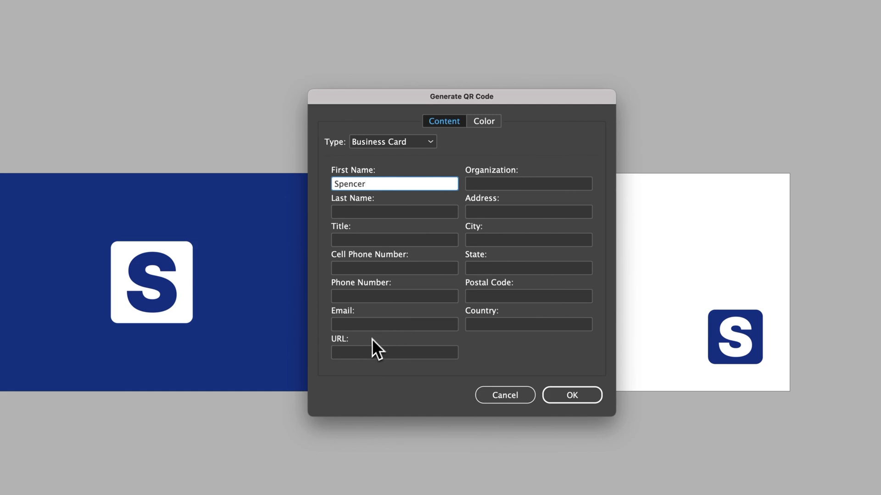
left_click(367, 352)
type("pixeland")
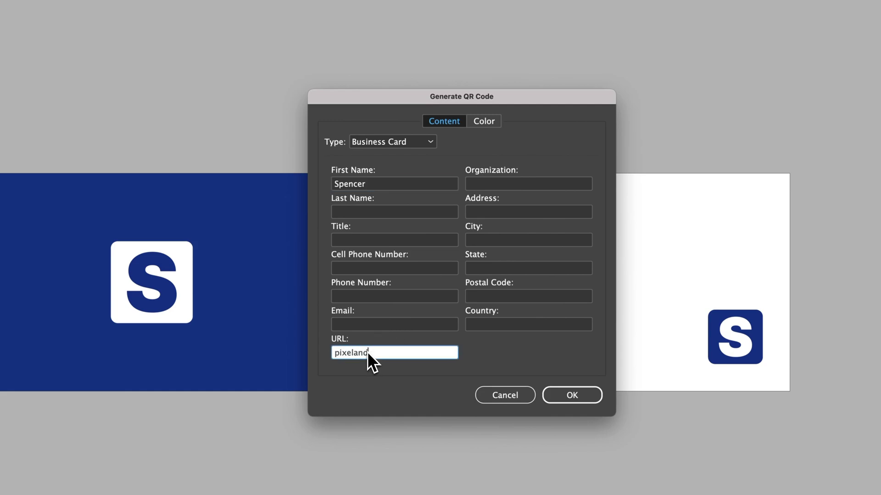
type("bracket.com")
key("super+a")
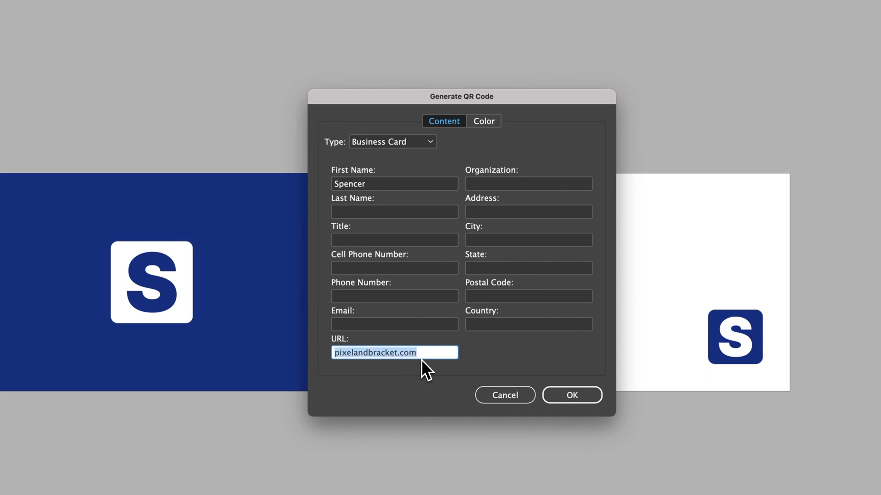
key("Left")
type("http:")
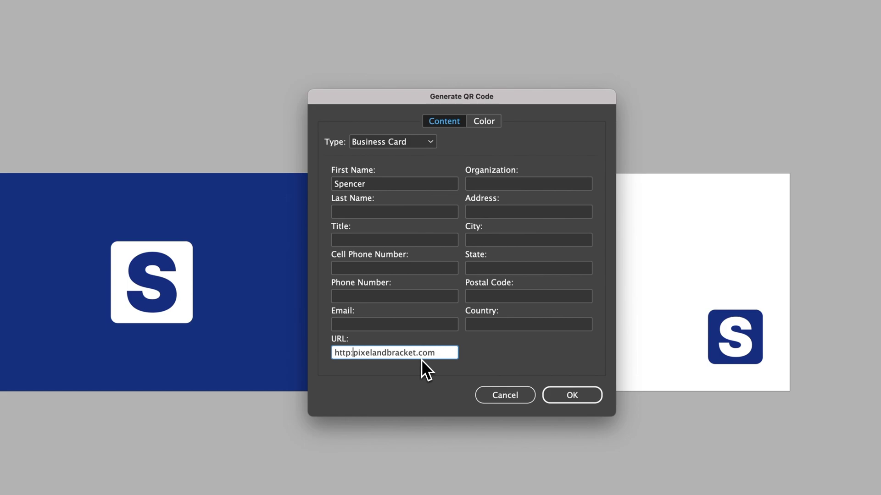
type("//")
type("s")
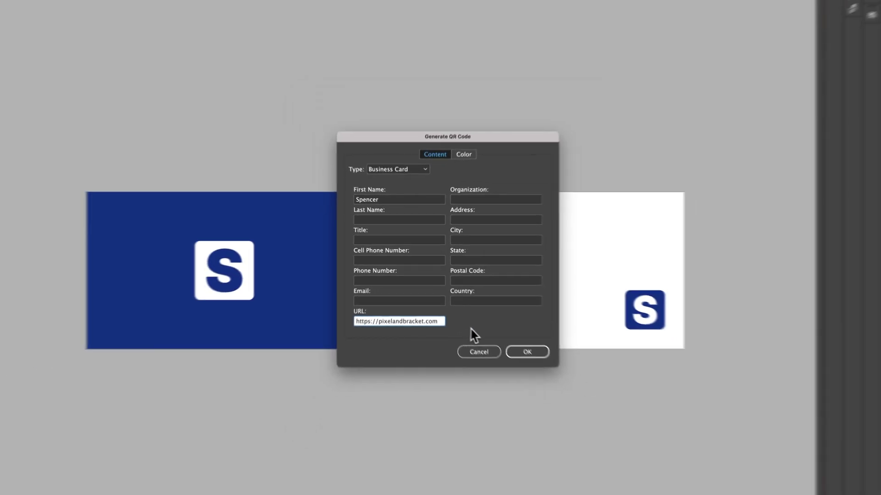
- Place the generated QR code above the blue S logo, enlarged to about 0.64 × 0.69 in
left_click(572, 395)
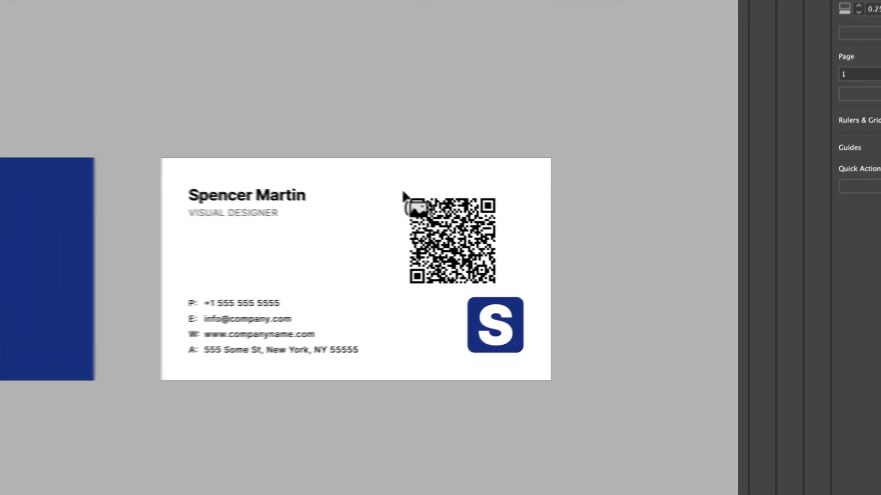
left_click_drag(545, 222, 570, 248)
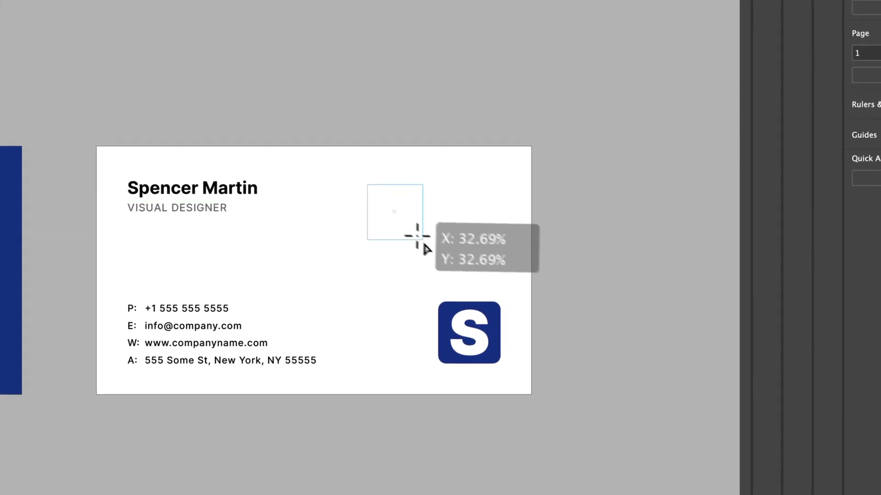
left_click_drag(417, 237, 444, 263)
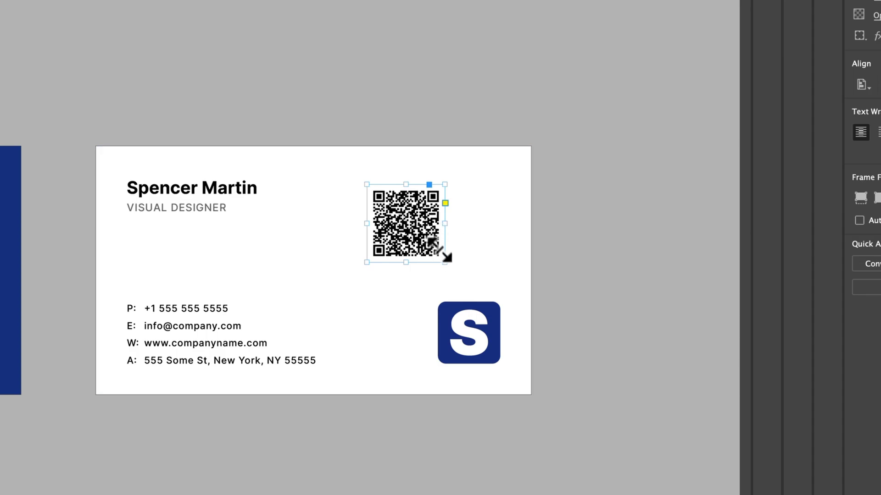
left_click_drag(447, 266, 413, 246)
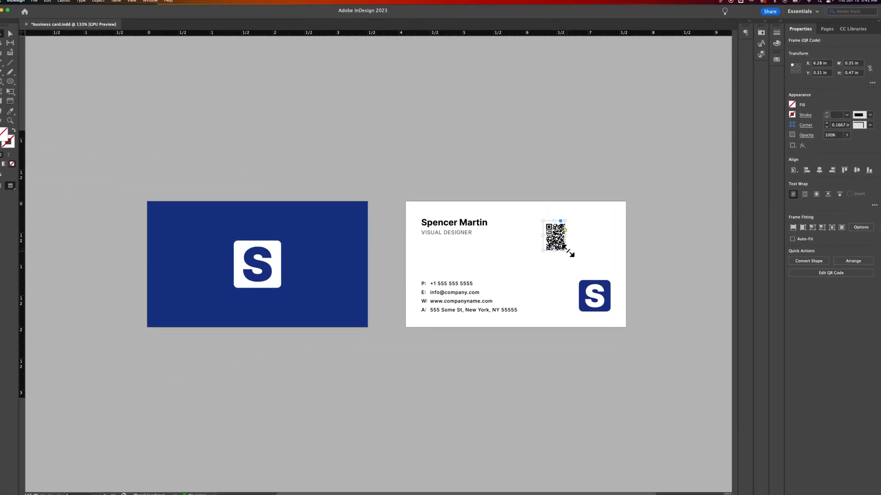
left_click_drag(569, 251, 583, 263)
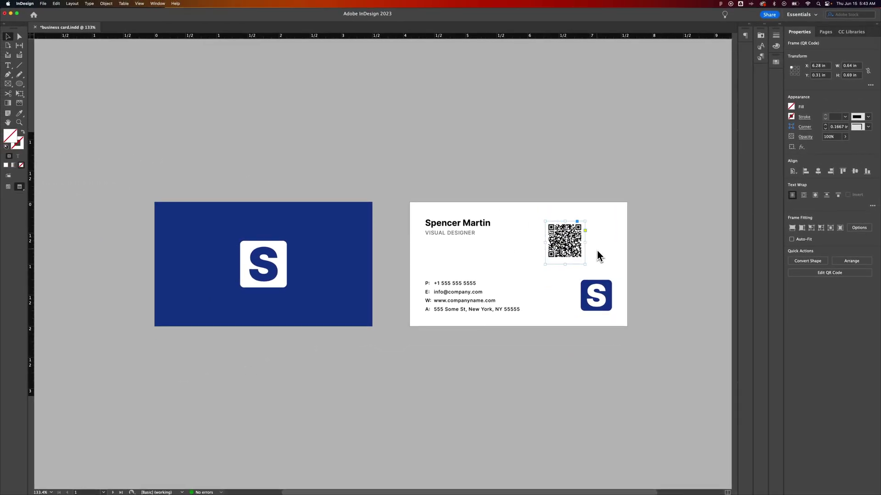
- Undo a distorting free-transform stretch and enlarge the QR frame to roughly 0.81 × 0.88 in
key("e")
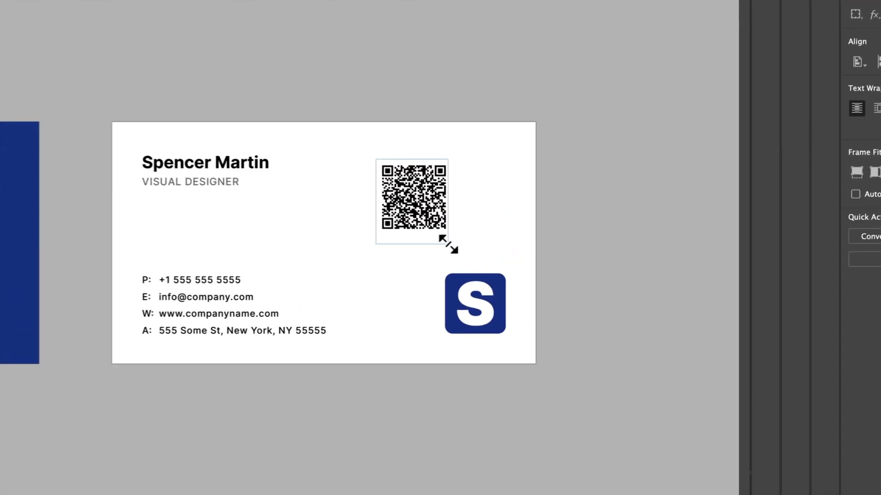
left_click_drag(584, 265, 564, 287)
left_click_drag(404, 286, 402, 285)
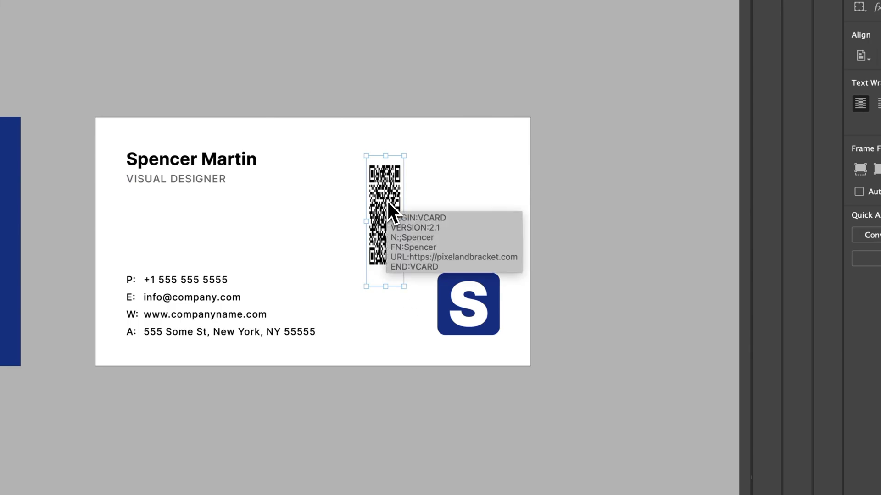
key("ctrl+z")
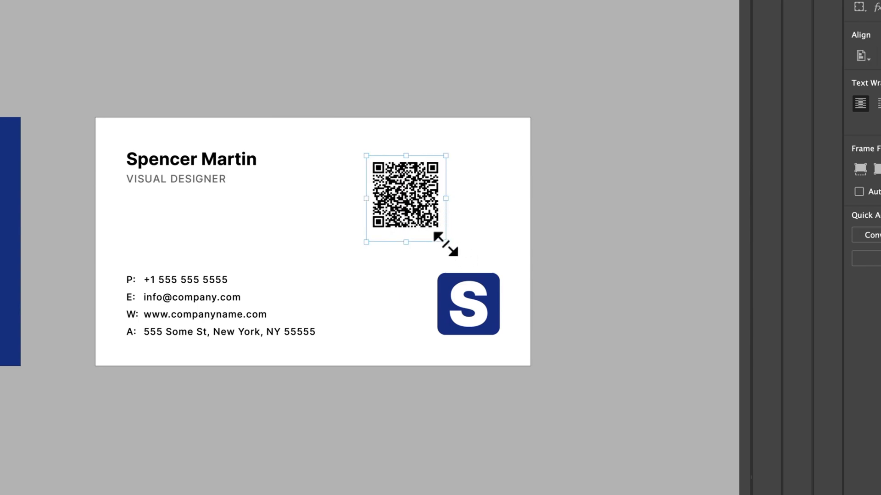
left_click_drag(445, 244, 469, 262)
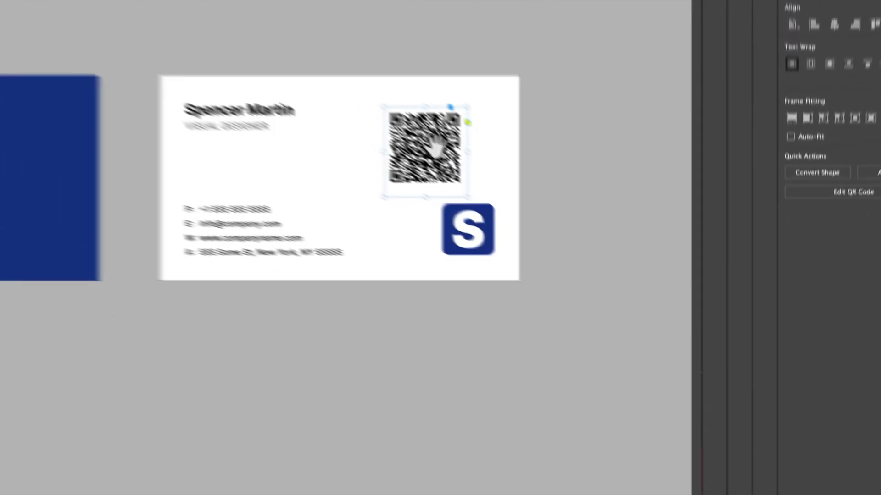
- Apply Fitting > Fit Frame to Content so the QR frame becomes a 0.795 in square
right_click(345, 104)
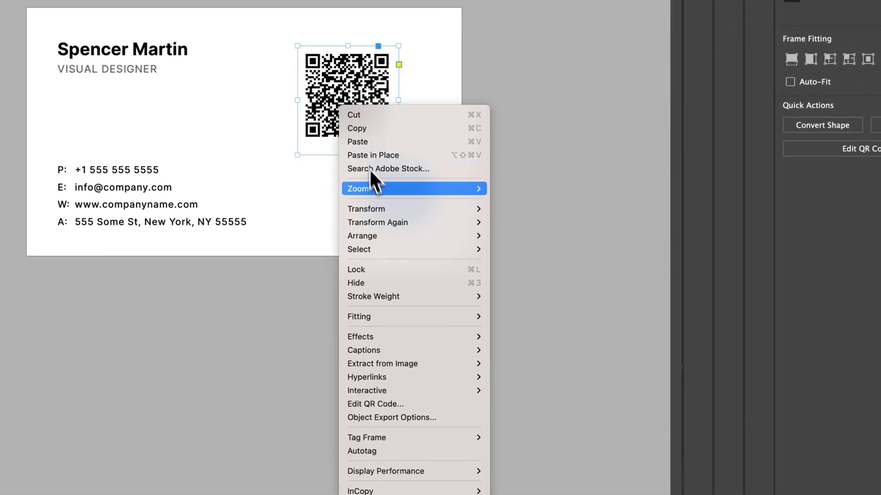
mouse_move(398, 316)
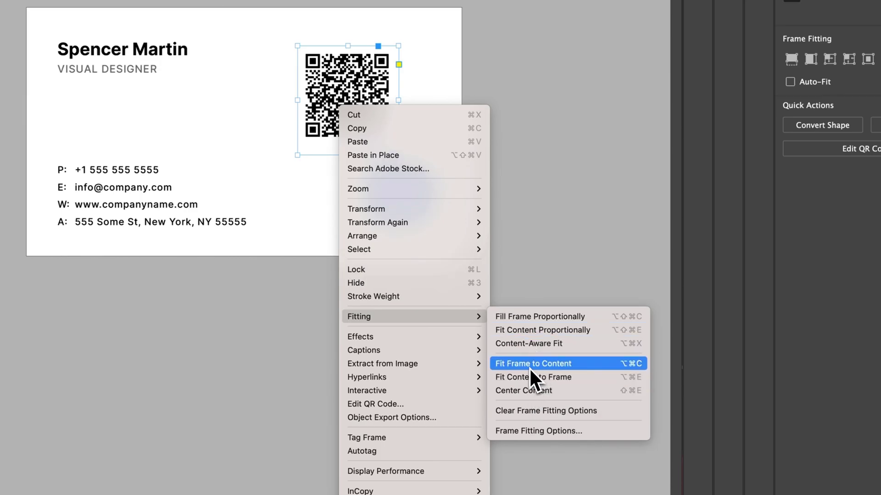
left_click(547, 369)
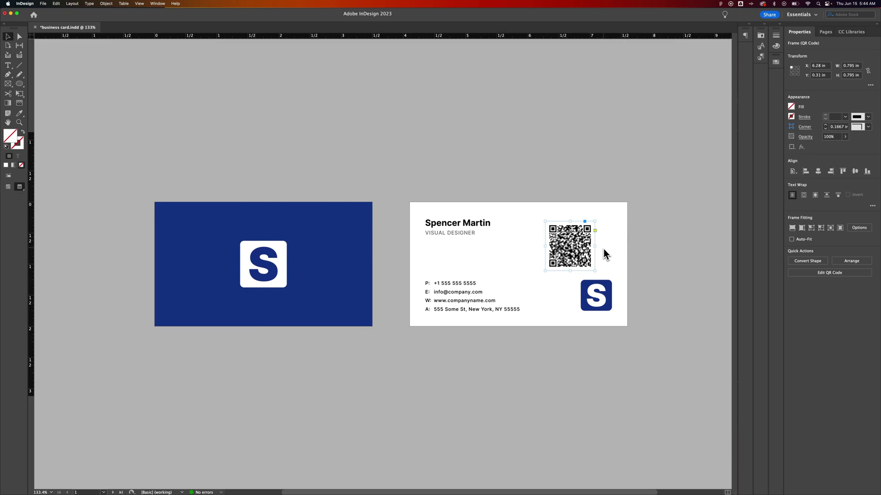
- Zoom in on the QR code's corner and narrow its frame to 0.731 in wide
key("z")
left_click_drag(585, 245, 647, 192)
left_click_drag(360, 287, 602, 138)
key("b")
key("v")
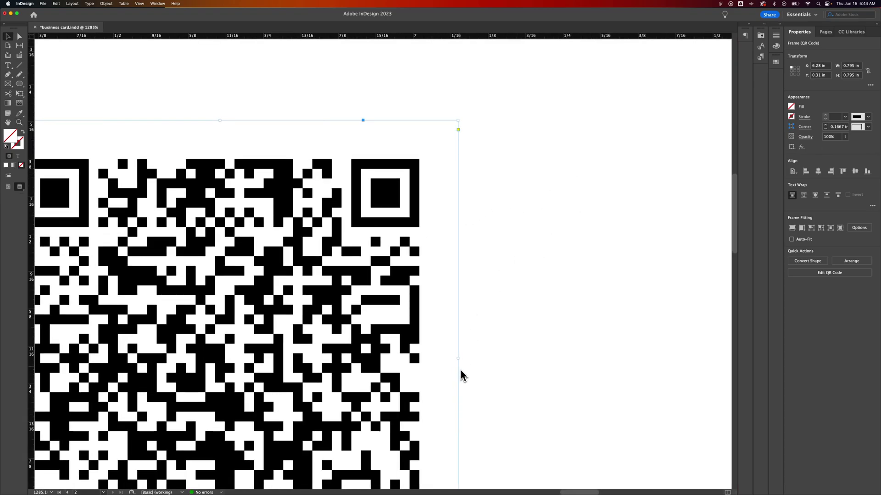
left_click_drag(457, 359, 418, 358)
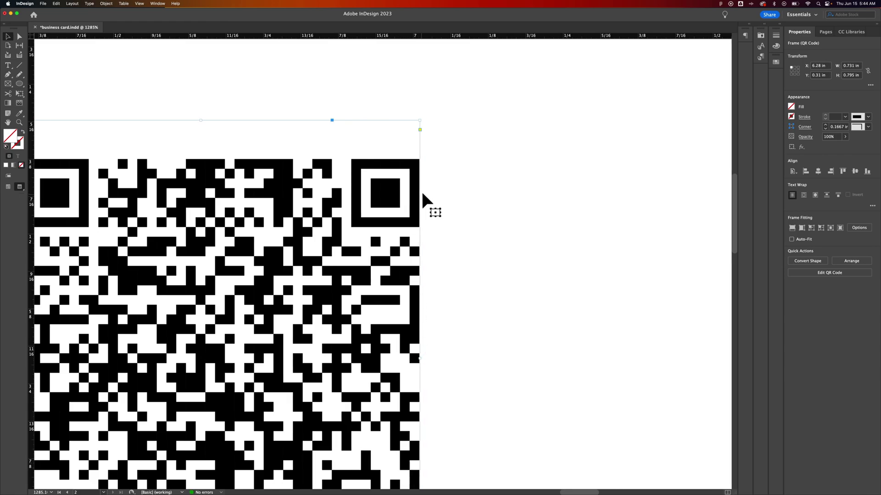
- Move the QR code right above the S logo, trimming its height to about 0.73 in
key("super+minus")
key("super+minus")
key("super+minus")
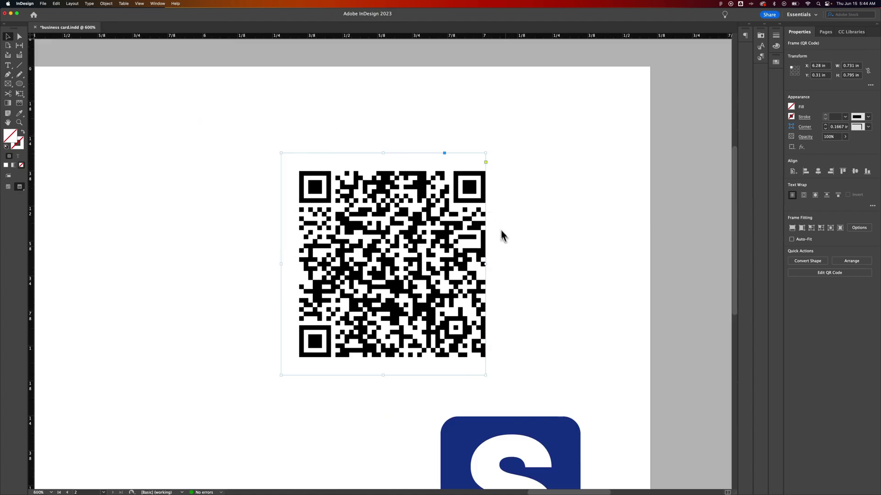
left_click_drag(406, 262, 462, 265)
left_click_drag(447, 189, 446, 201)
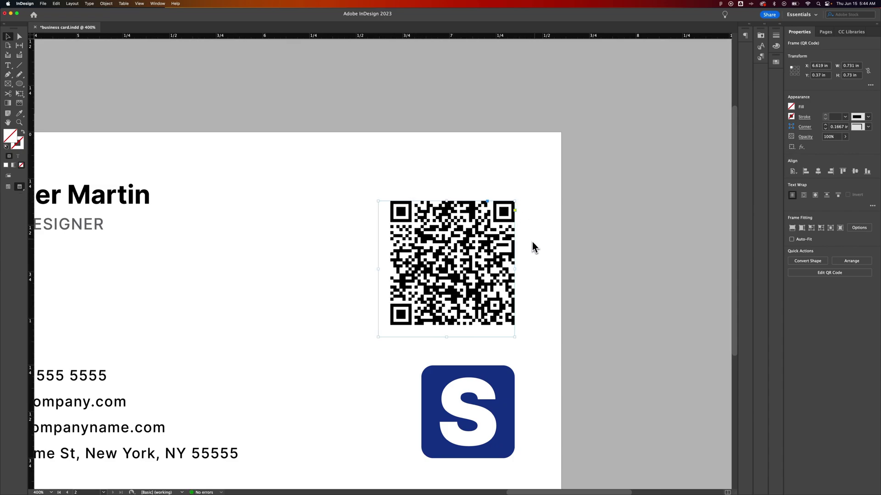
- Snap the QR code to the top margin and shrink it to about 0.548 × 0.547 in
key("w")
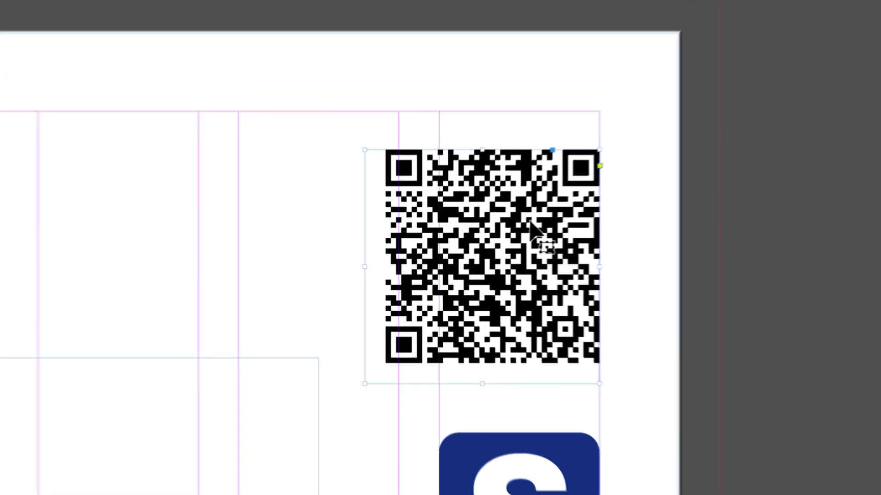
left_click_drag(531, 222, 553, 174)
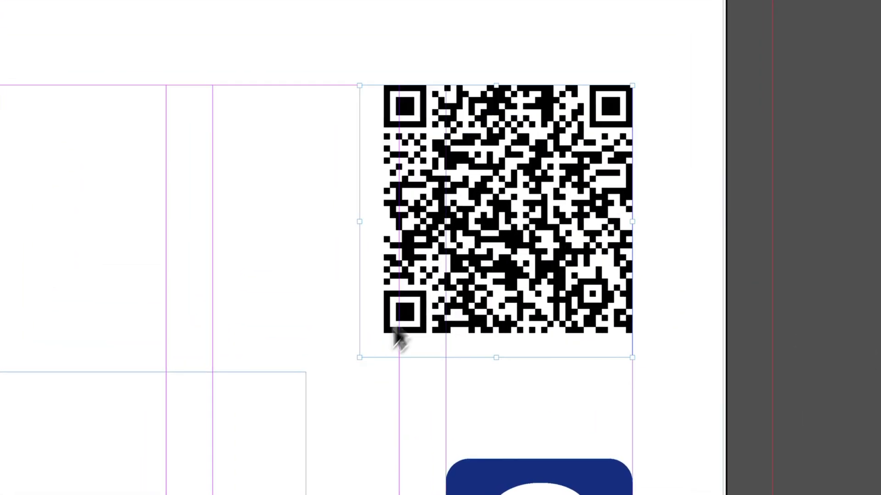
left_click_drag(360, 360, 435, 294)
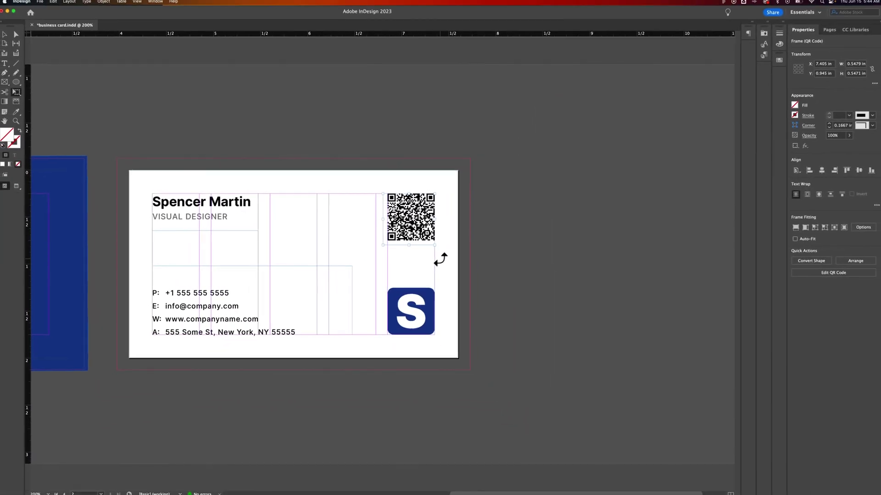
- Deselect the QR code and preview the card without guides to check its placement
left_click(445, 260)
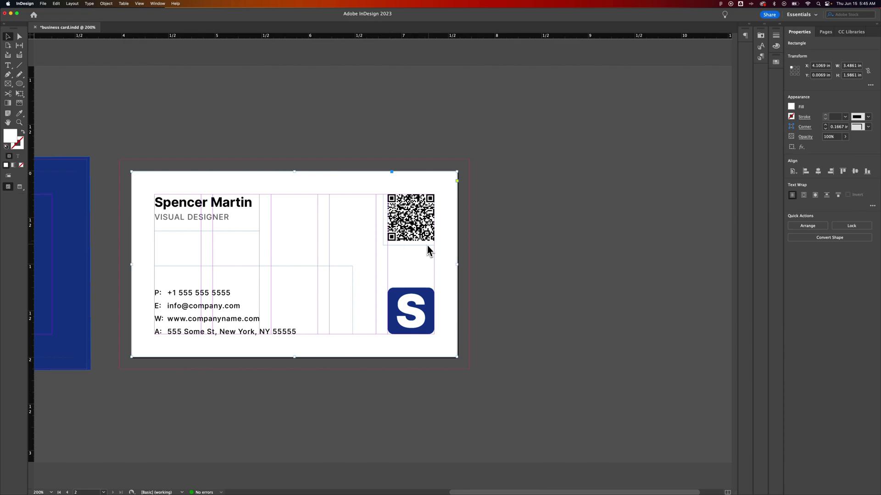
mouse_move(429, 247)
key("w")
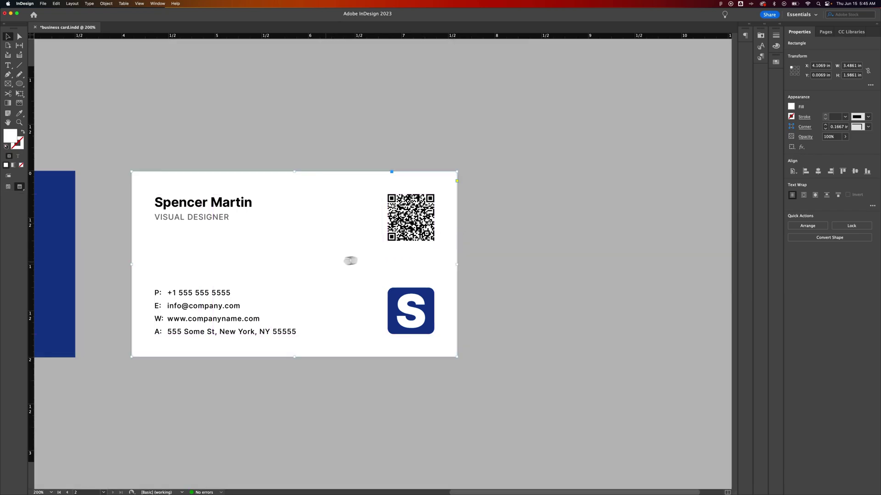
scroll(362, 262, "left", 2)
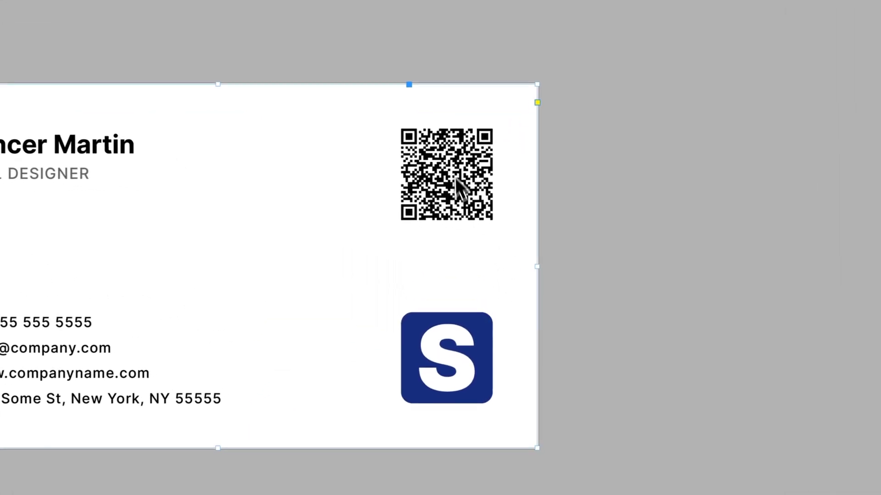
- Shrink the QR code to roughly 0.45 in in the top-right corner, then preview it
mouse_move(465, 194)
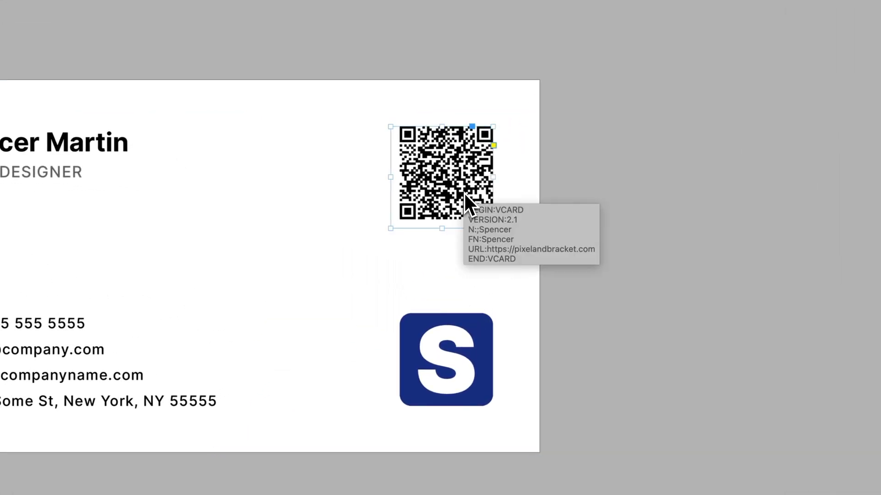
key("w")
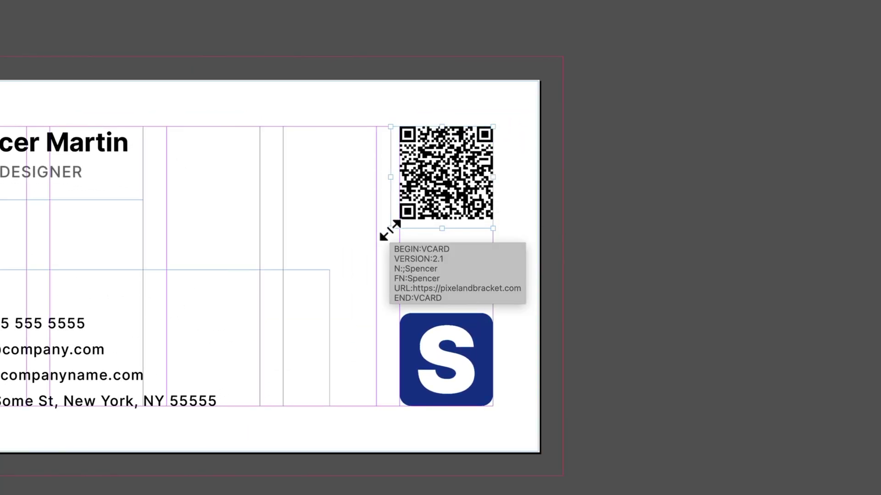
left_click_drag(393, 226, 414, 207)
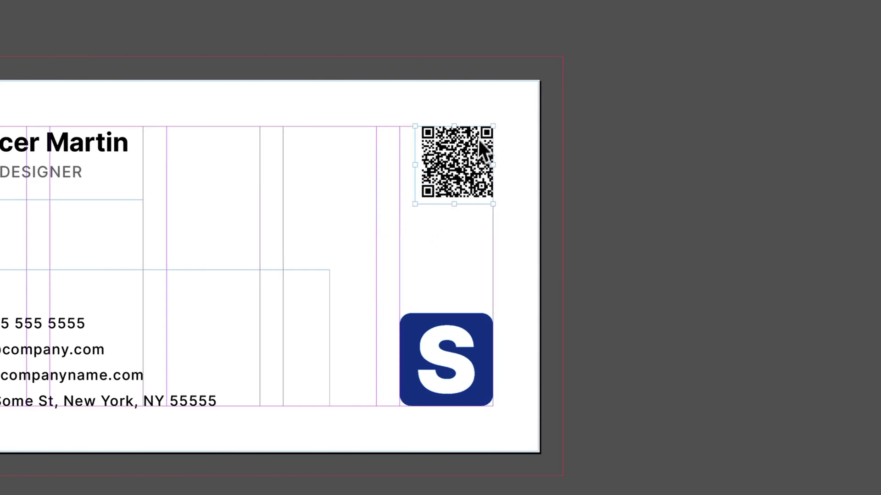
left_click(502, 251)
key("w")
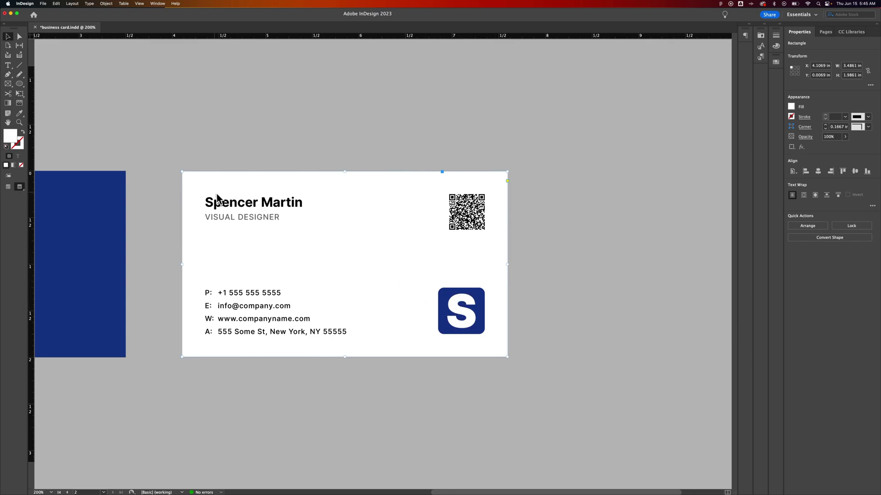
key("super+minus")
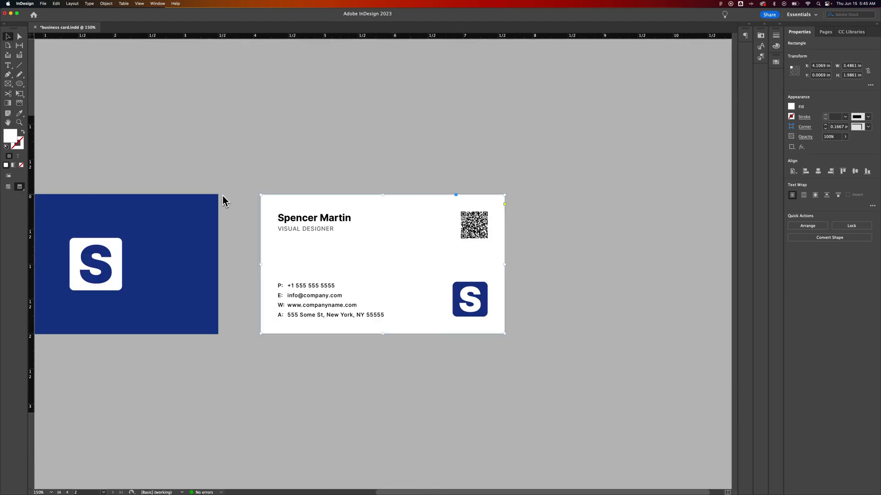
left_click_drag(228, 216, 343, 232)
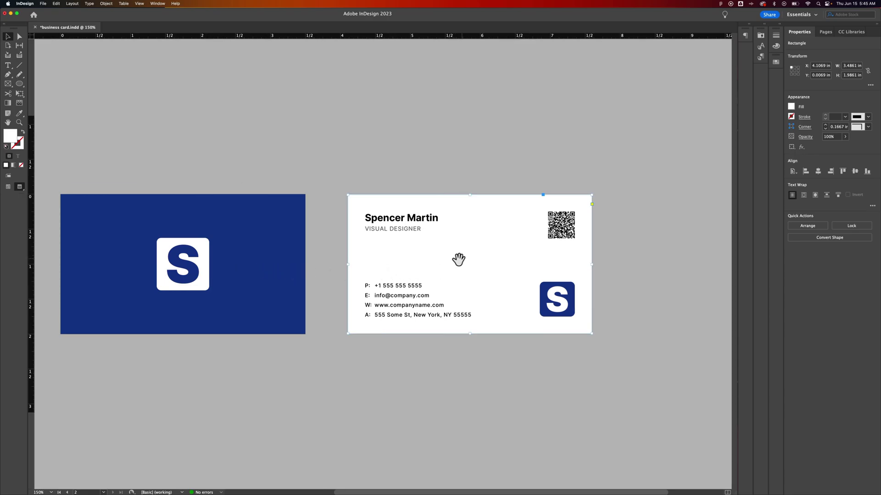
left_click(562, 224)
key("super+equal")
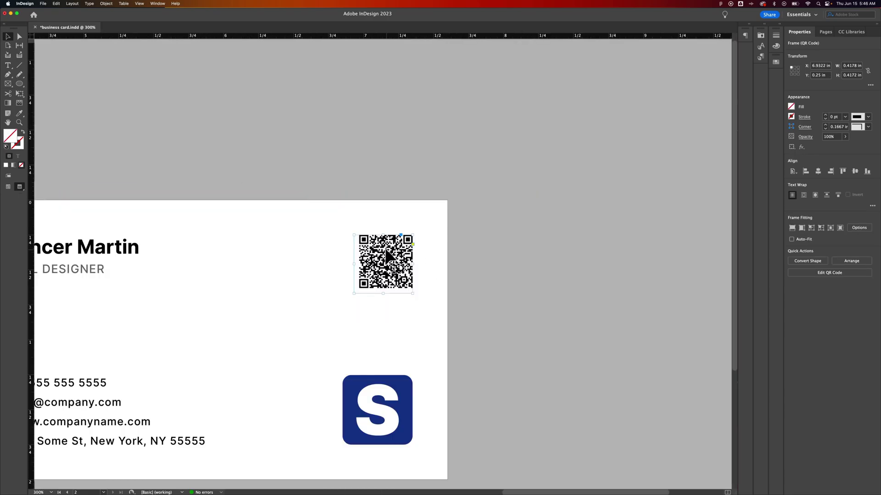
- Recolour the QR code with the dark blue C=100 M=90 Y=10 K=0 swatch
right_click(388, 253)
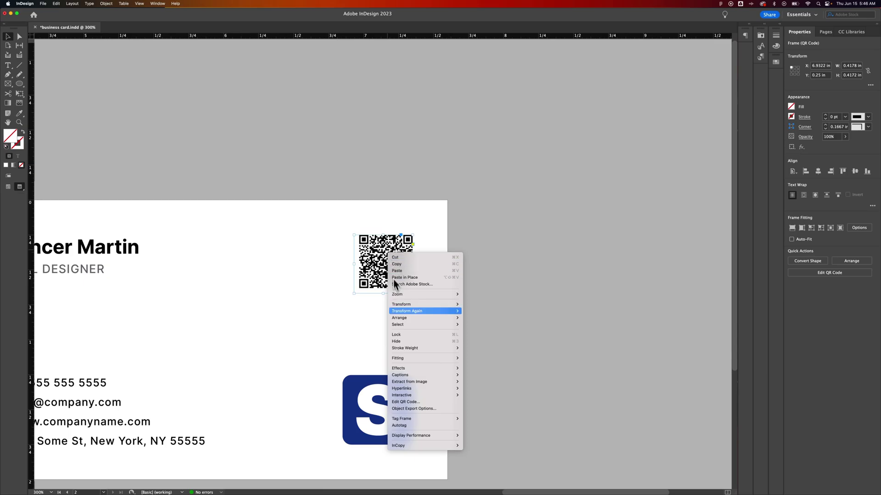
mouse_move(406, 389)
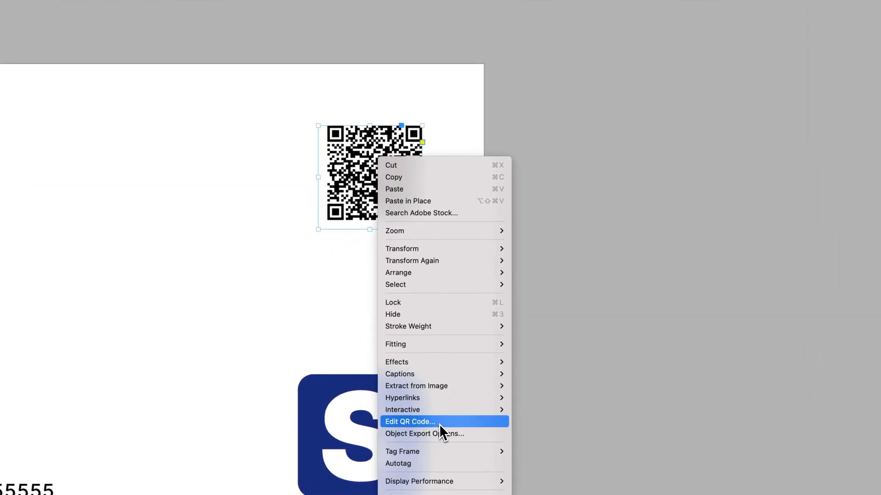
left_click(440, 425)
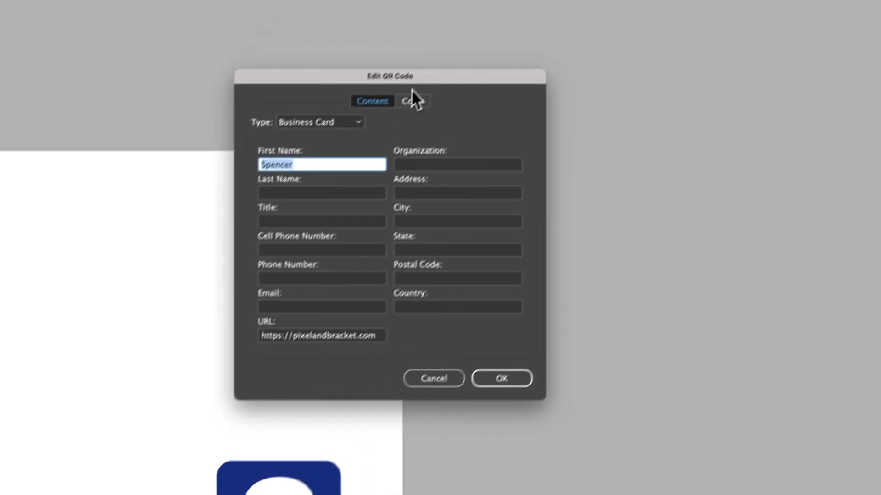
left_click_drag(411, 89, 585, 74)
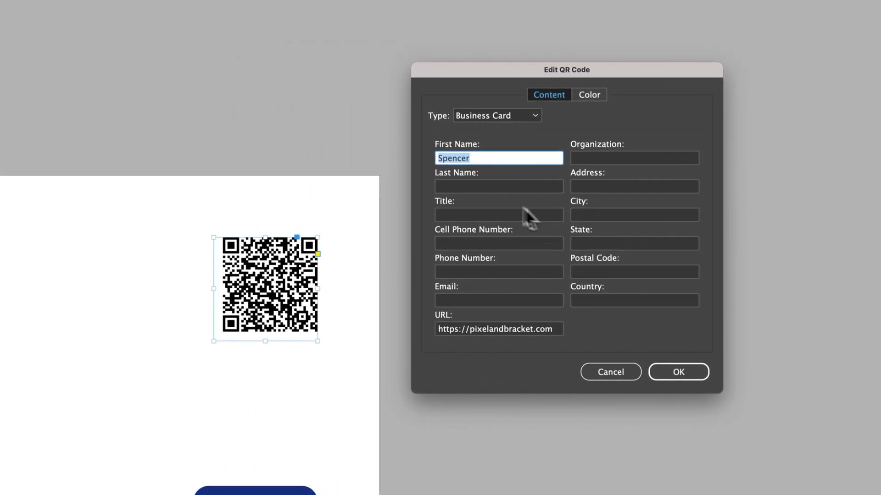
left_click(588, 98)
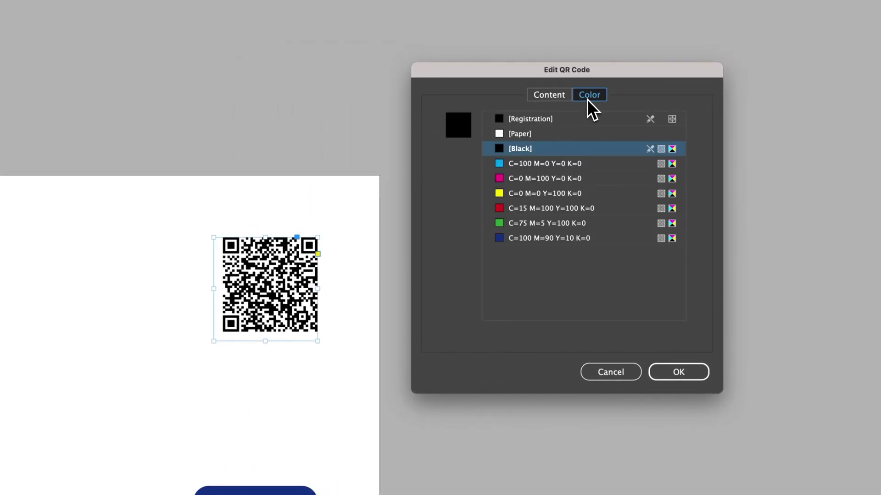
left_click(537, 239)
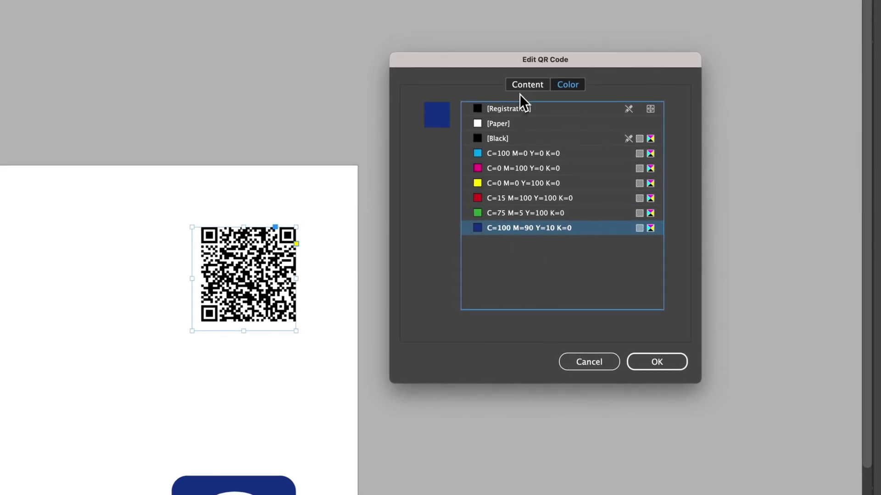
- Add 'Pixel & Bracket' as the Organization in the QR code's vCard and apply the changes
left_click(524, 87)
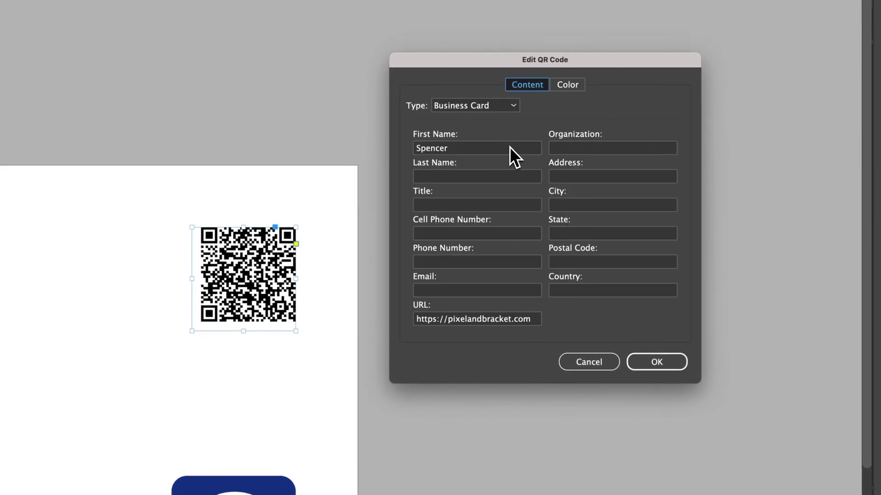
left_click(569, 148)
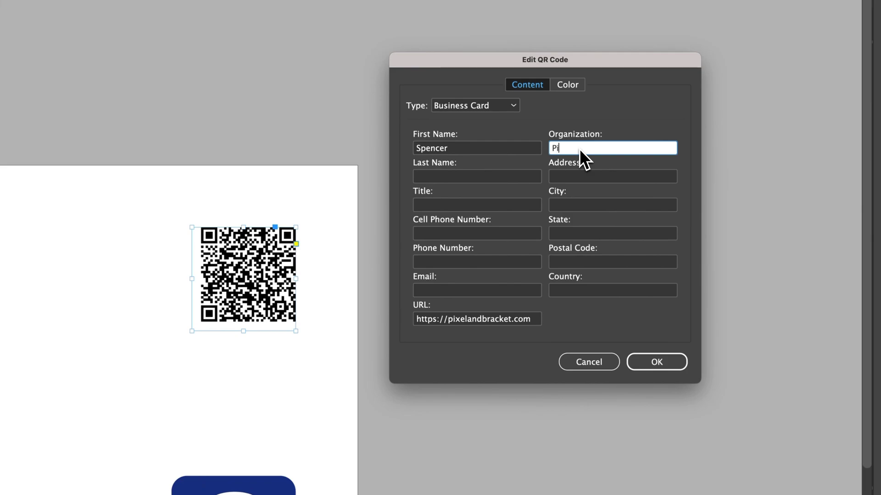
type("Pixel & Bracket")
left_click(662, 368)
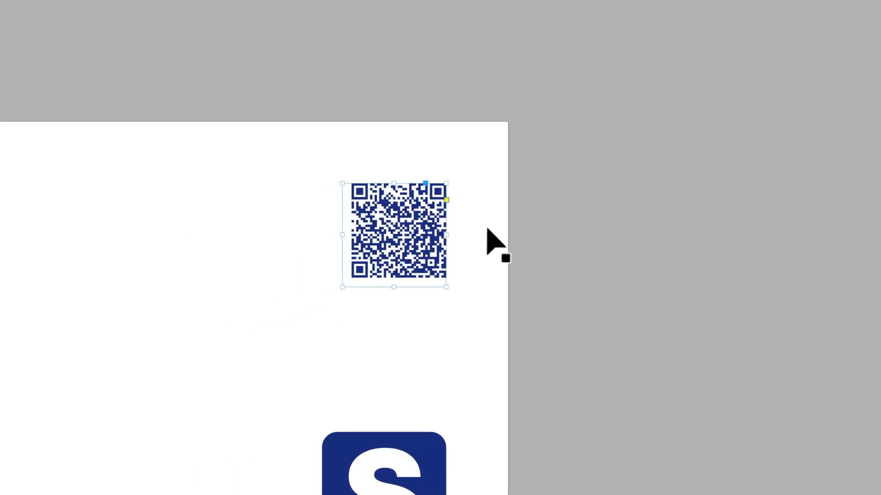
left_click(438, 291)
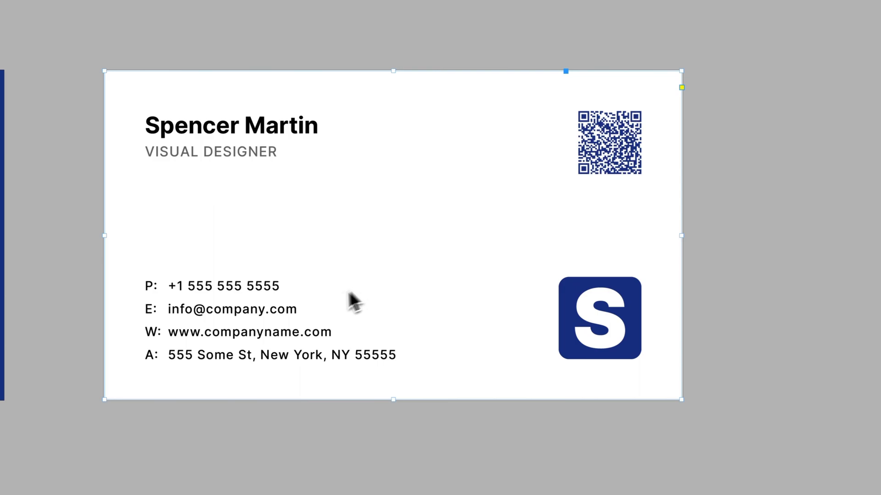
left_click_drag(462, 235, 479, 249)
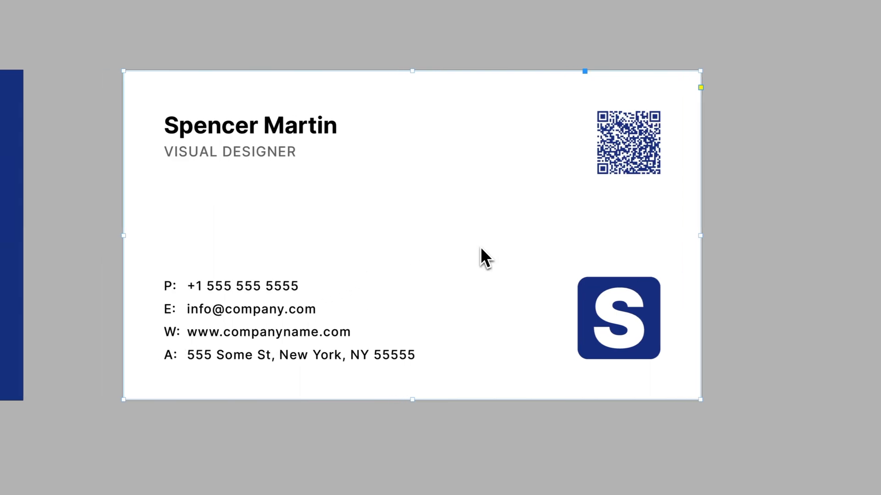